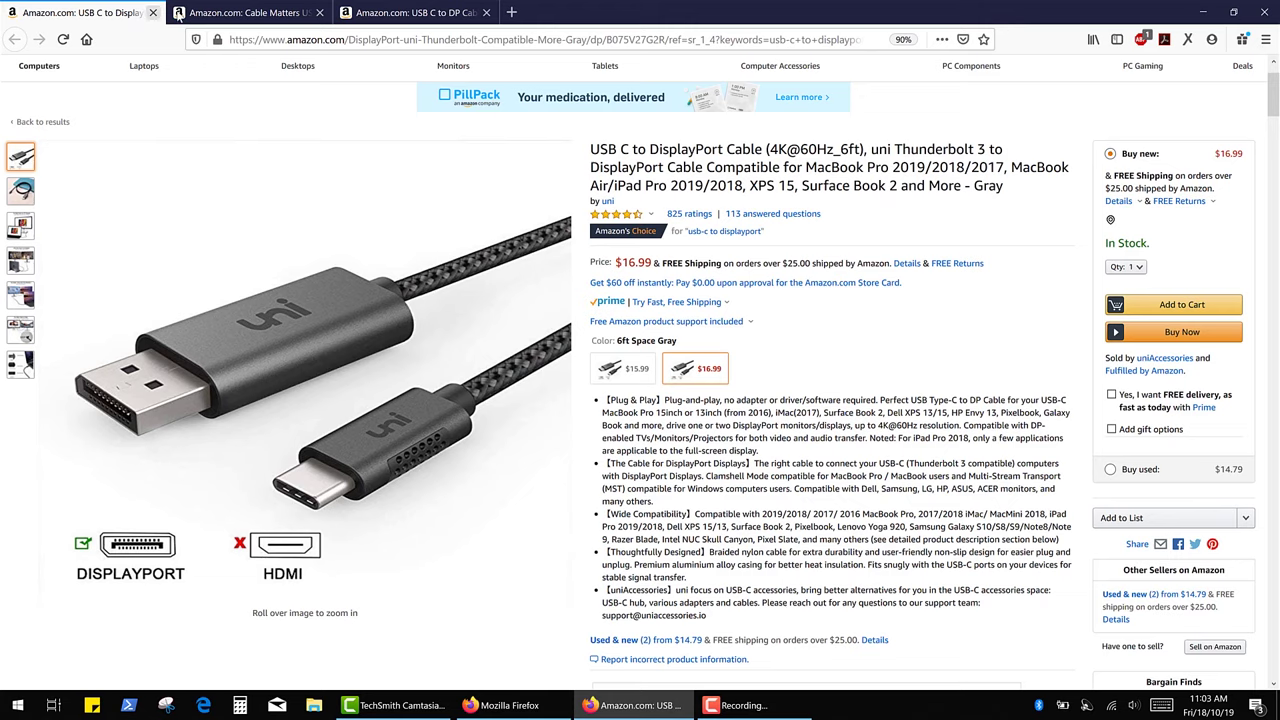
Step: Compare the cable listings, then pick a length and black TPE plastic colour for the QGeeM cable
left_click(245, 12)
left_click(393, 14)
left_click(282, 12)
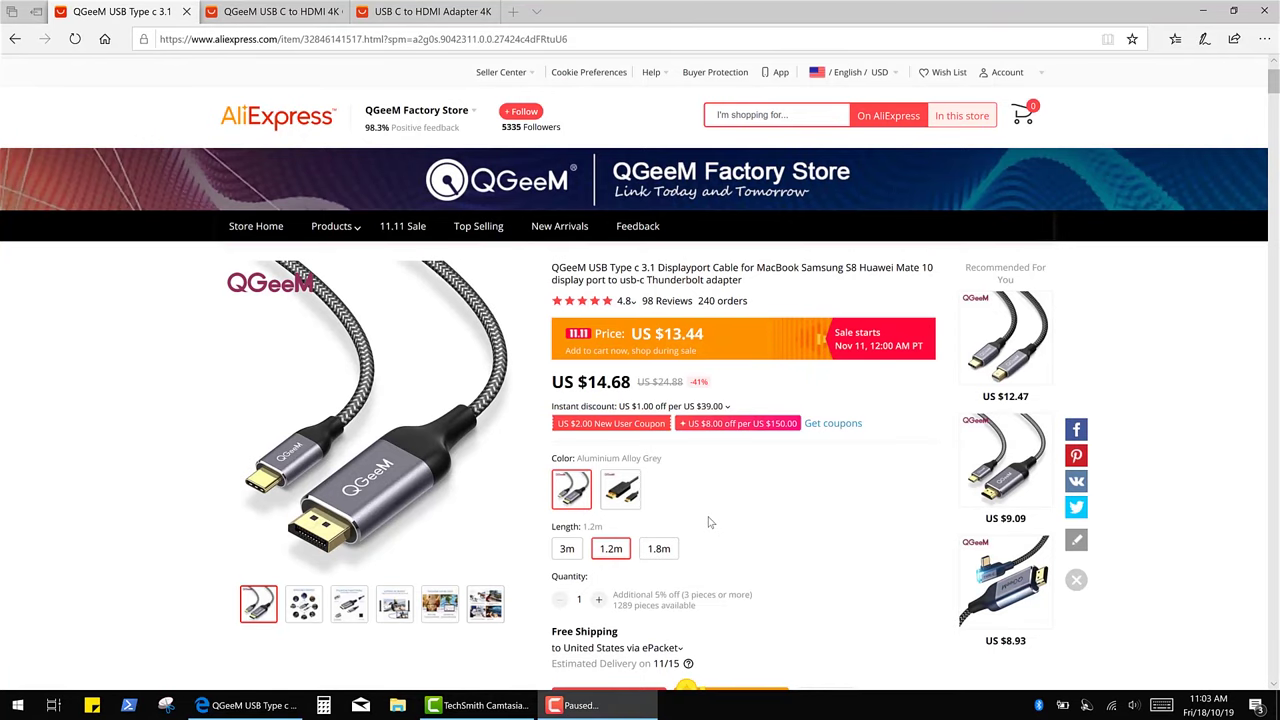
left_click(659, 550)
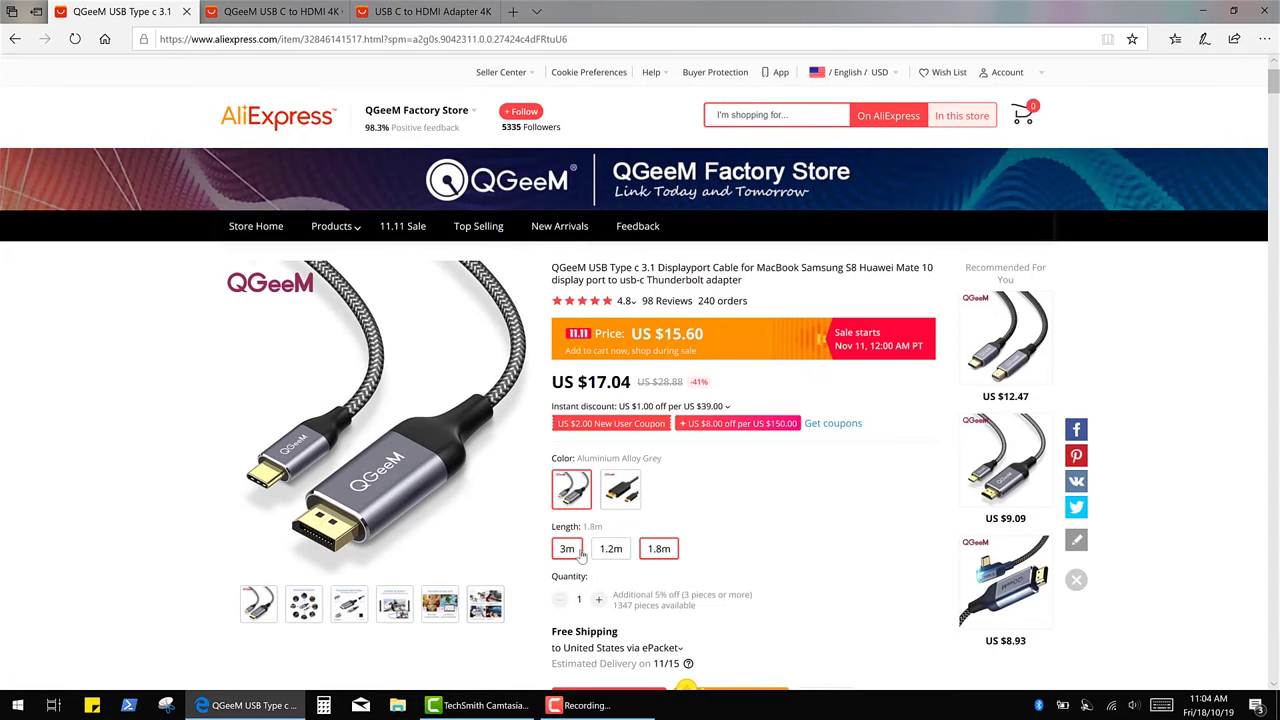
left_click(621, 494)
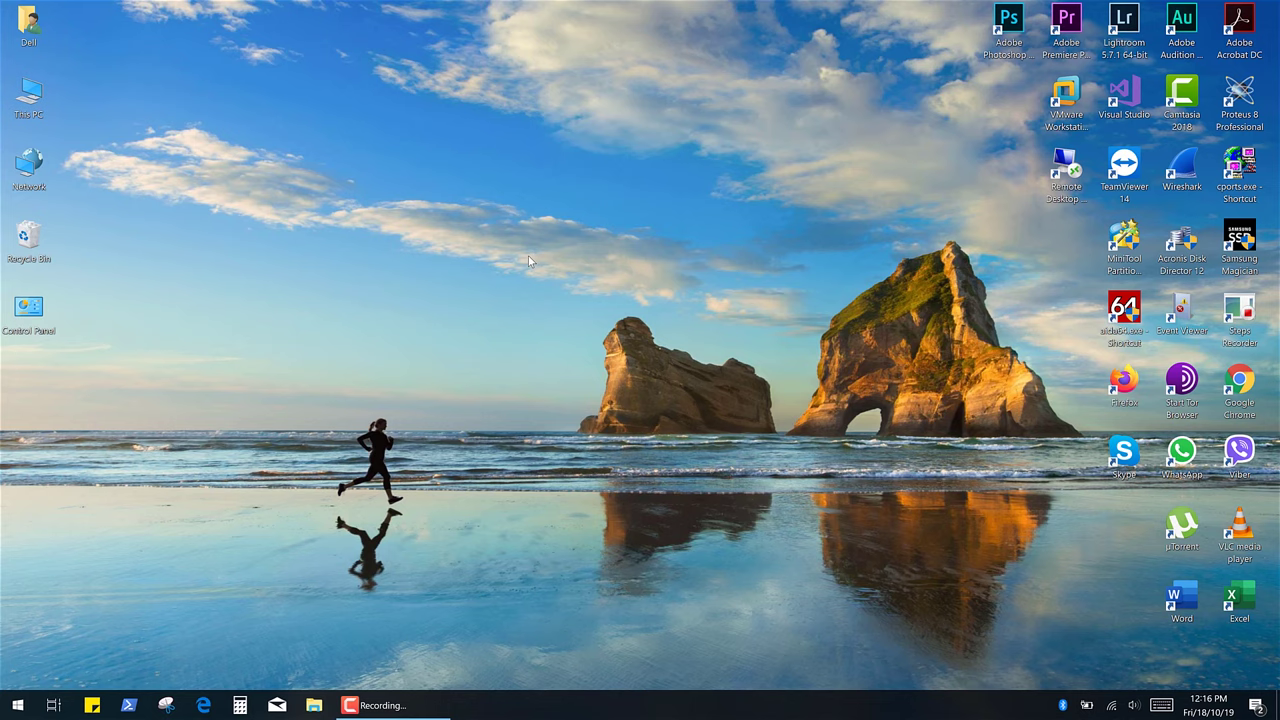
Step: Confirm in Intel Graphics Settings that the Dell U2718Q runs 3840 x 2160 at 60p Hz, then close it
right_click(529, 259)
left_click(503, 397)
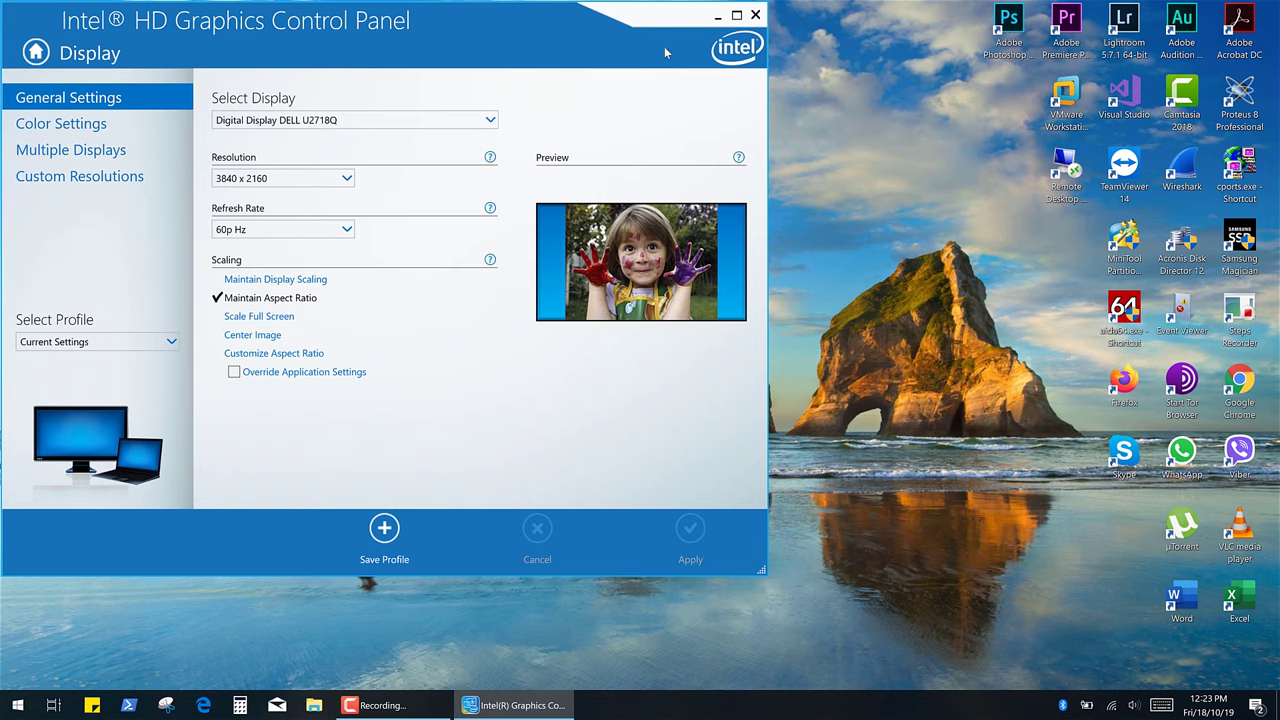
left_click(755, 16)
right_click(473, 263)
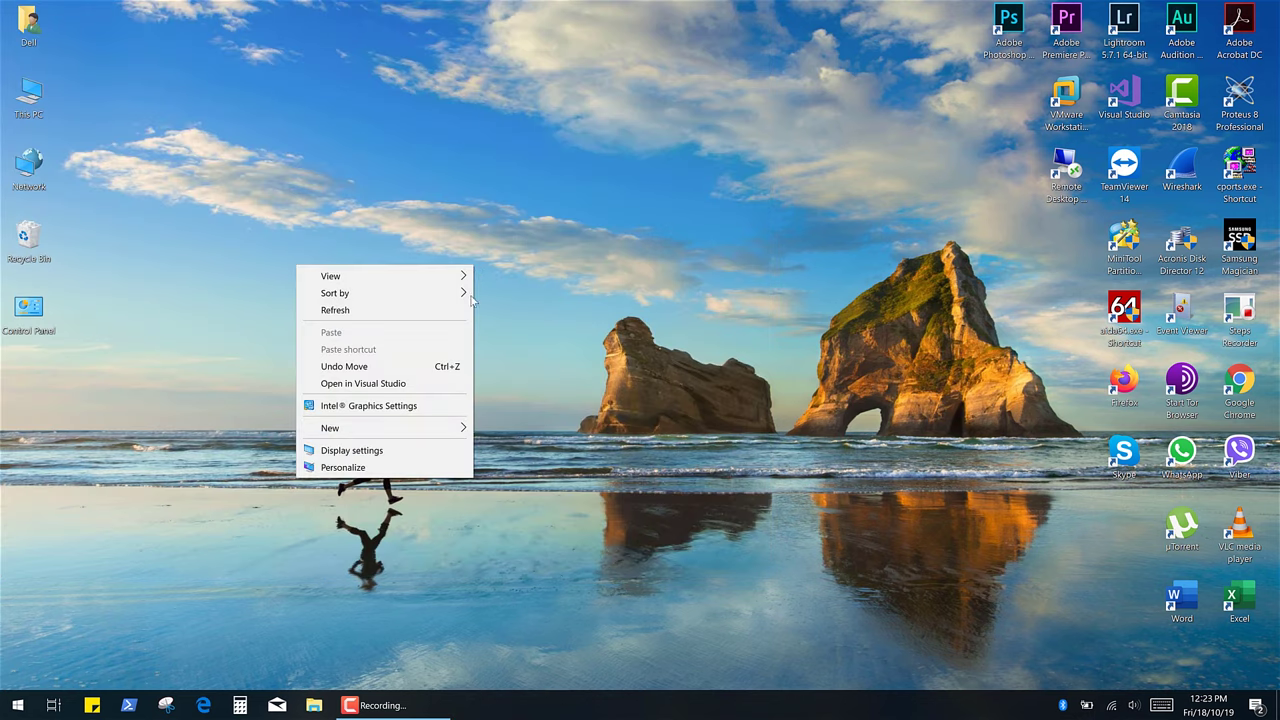
Step: Identify the screens and open Advanced display settings for display 2, the Dell U2718Q
left_click(418, 452)
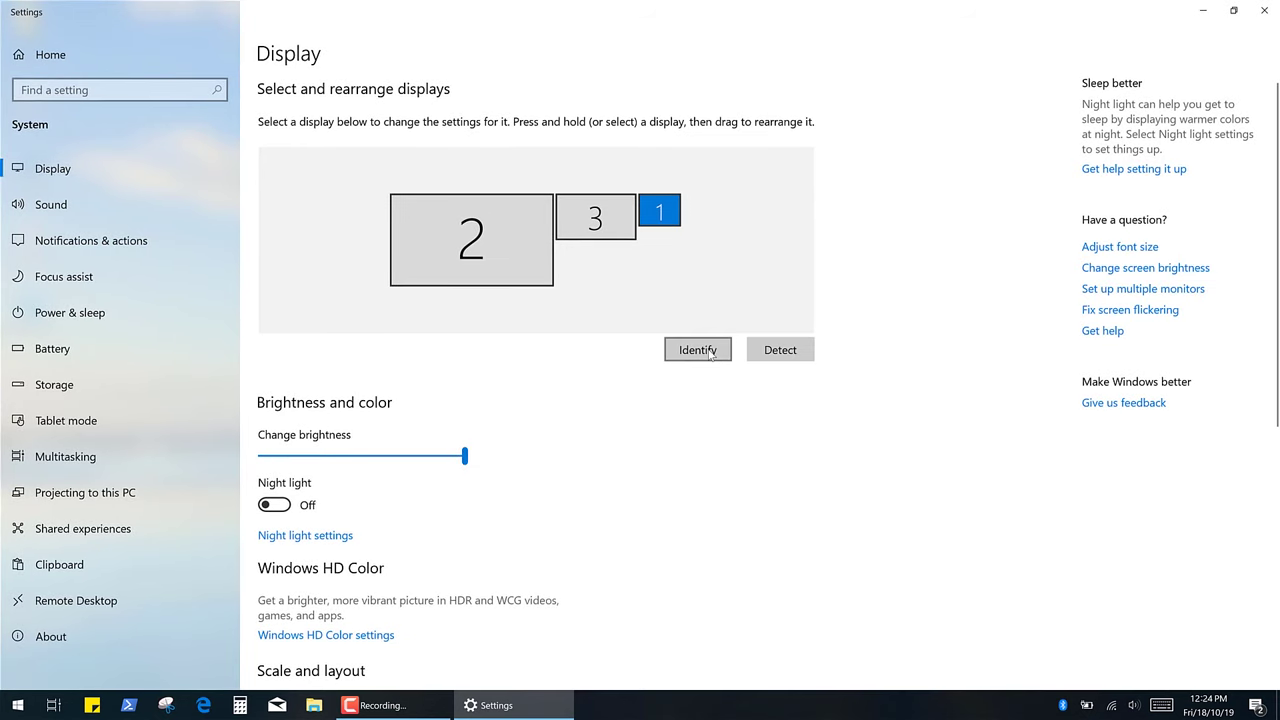
left_click(711, 354)
left_click(487, 239)
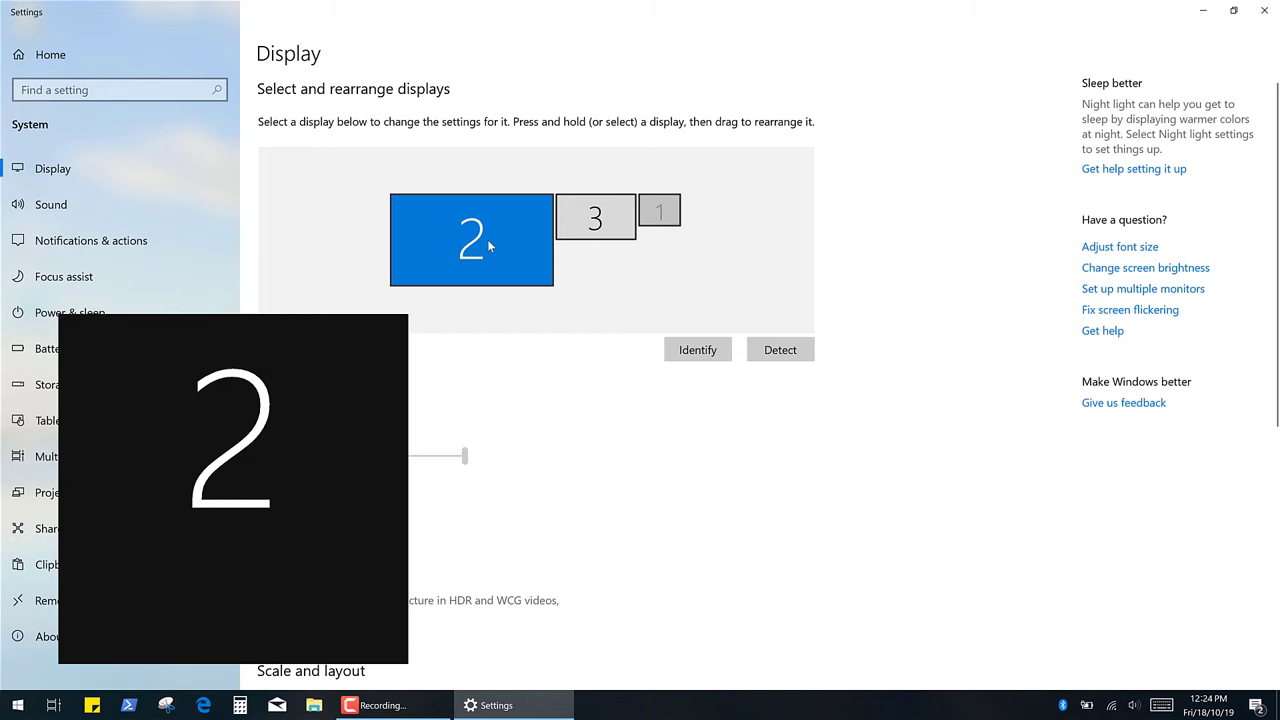
scroll(571, 384, "down", 5)
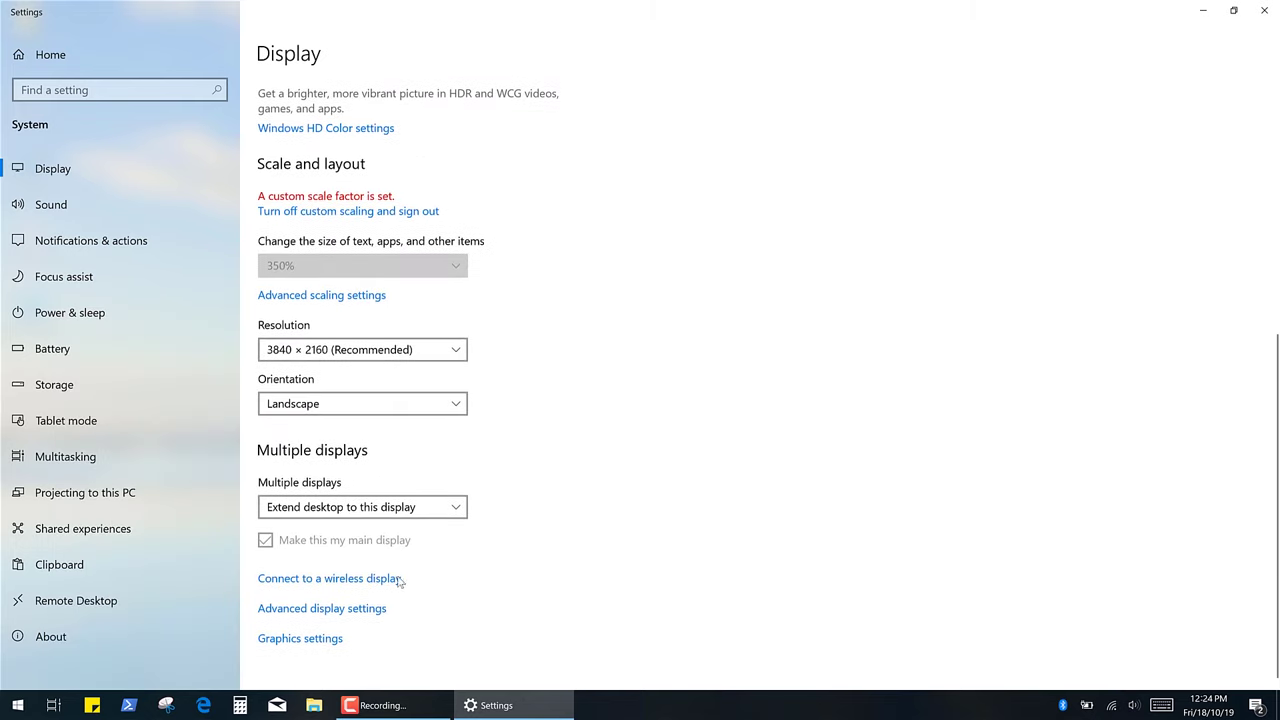
left_click(336, 610)
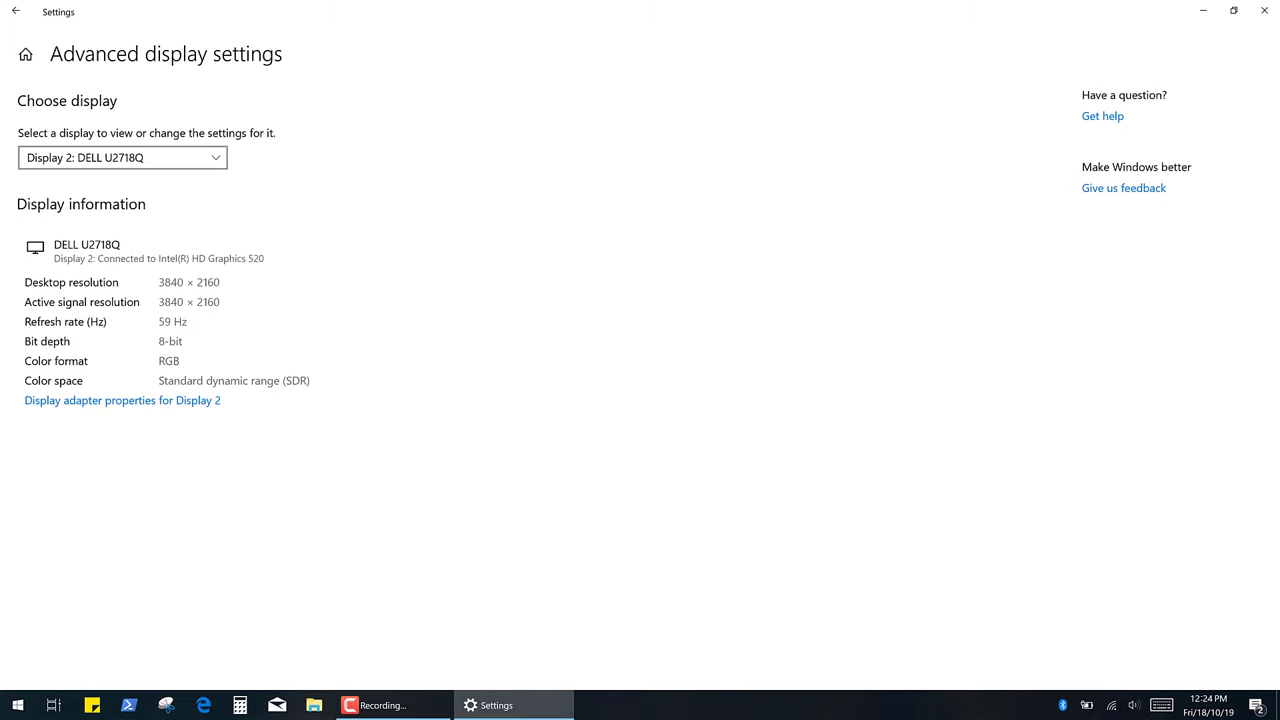
Step: Close the Settings window to return to the desktop
left_click(1265, 12)
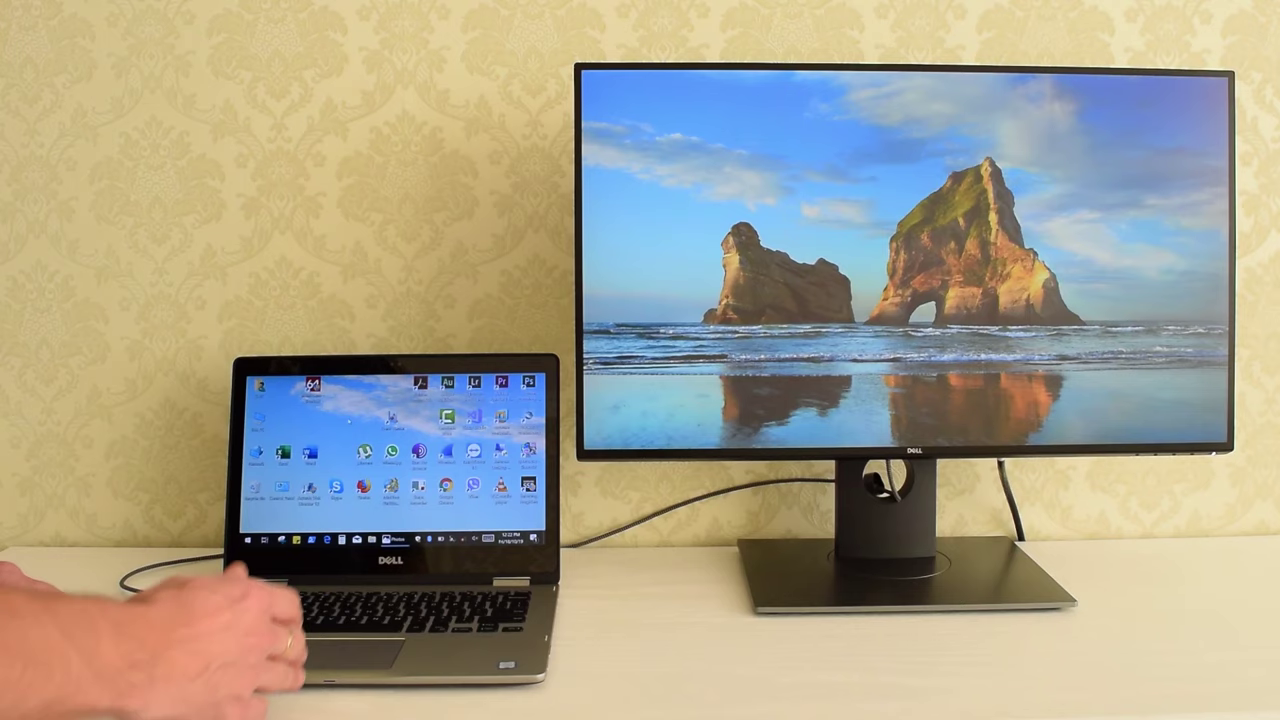